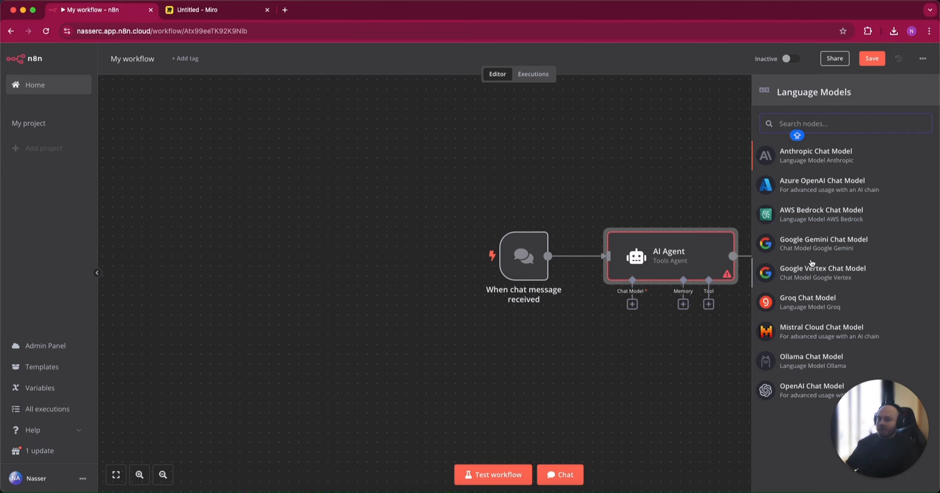
Add a Mistral Cloud Chat Model to the AI Agent, using the Mistral Cloud account 2 credential and the mistral-medium model
left_click(805, 330)
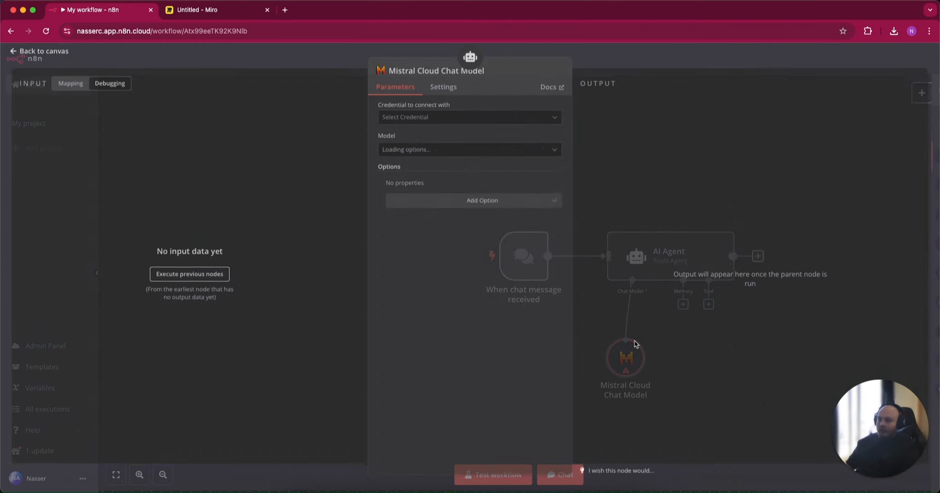
left_click(457, 120)
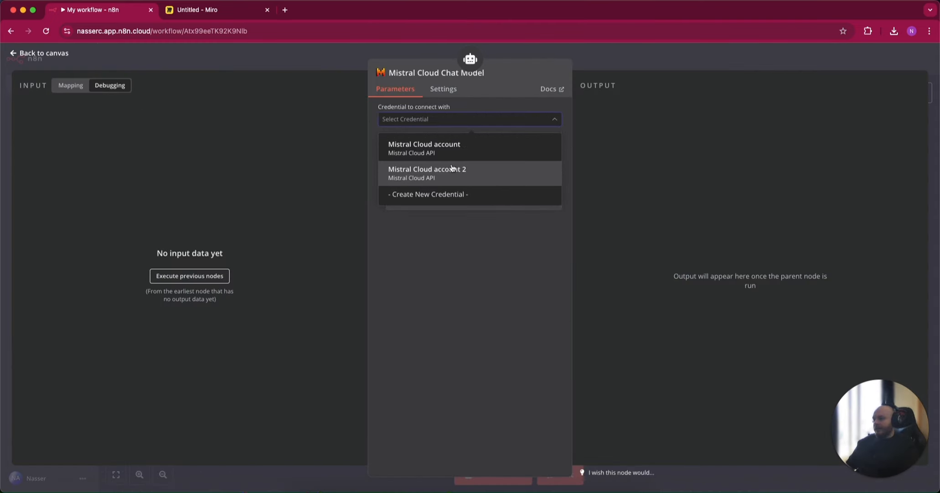
left_click(452, 168)
left_click(438, 152)
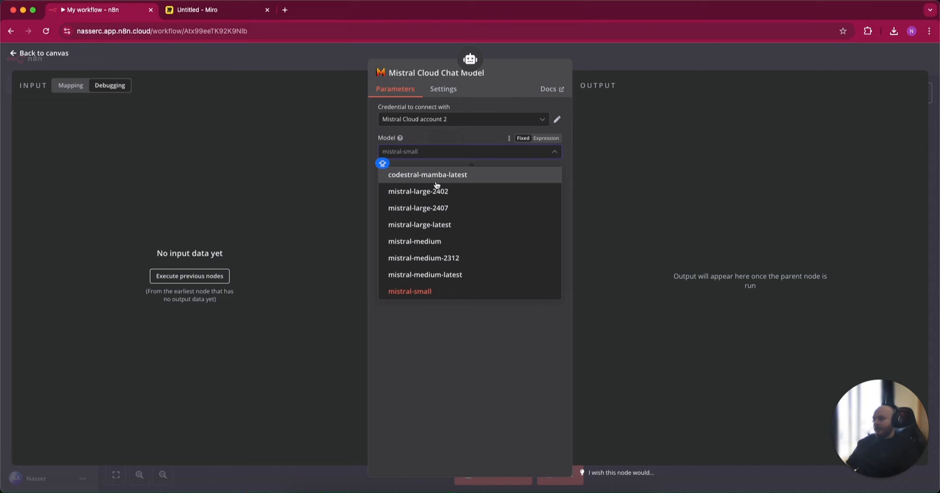
left_click(429, 240)
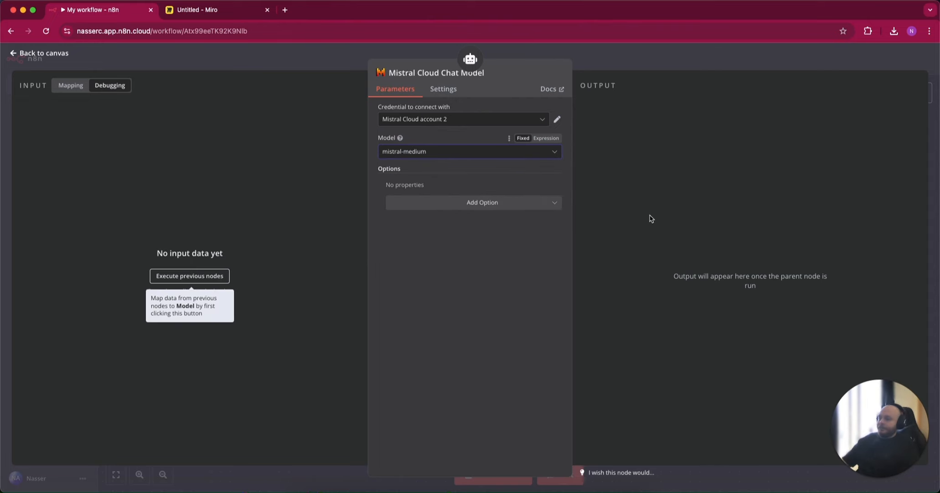
key("Escape")
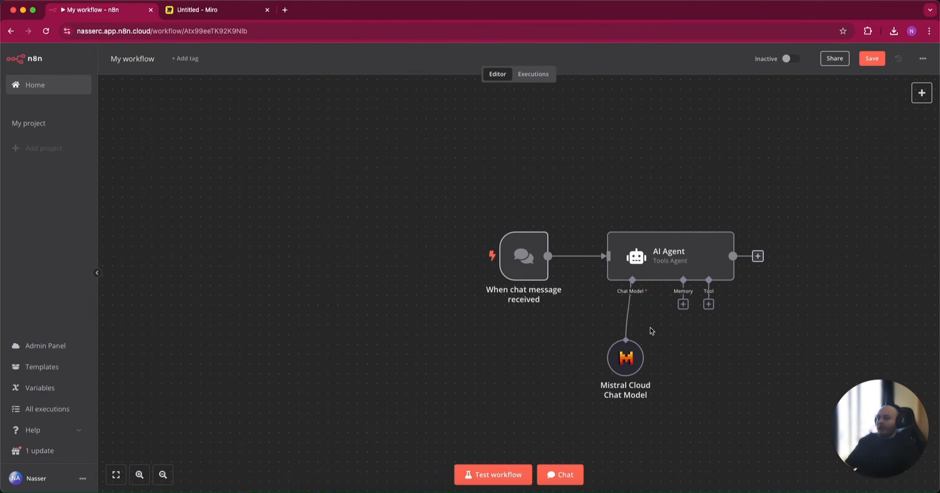
Attach a Window Buffer Memory to the AI Agent and place its node directly beneath the agent's Memory connector
left_click(683, 305)
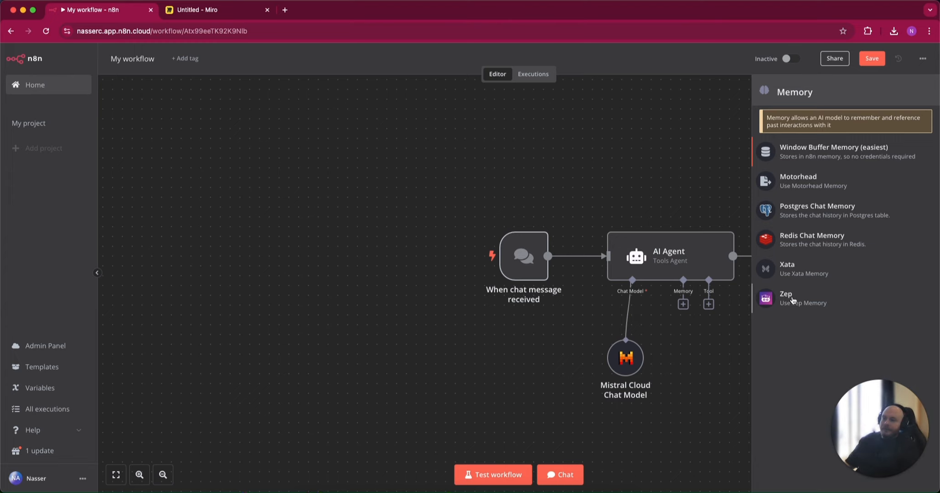
left_click(794, 150)
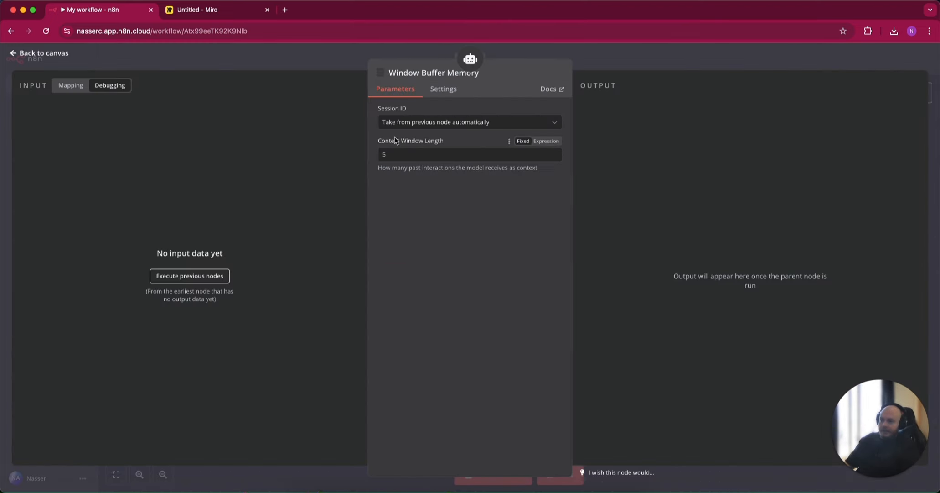
key("Escape")
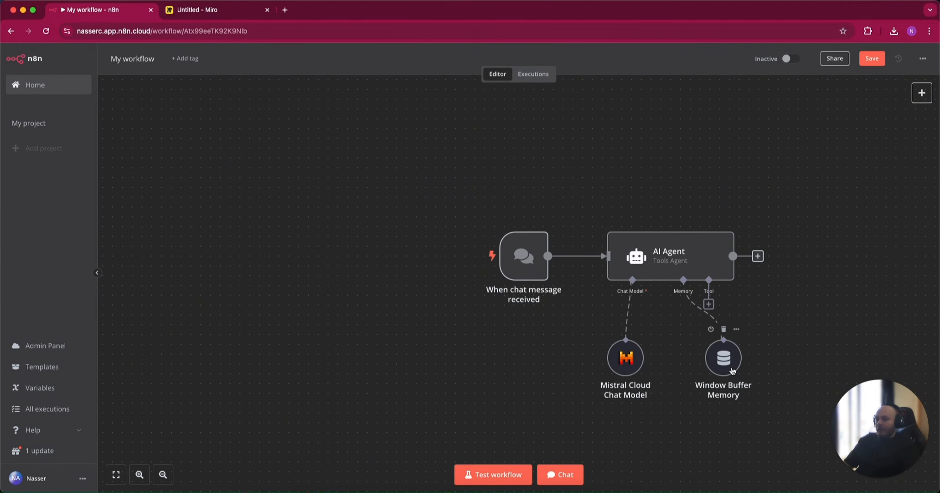
left_click_drag(733, 370, 694, 370)
Examine which tools can be attached to the AI Agent, without adding any, and return to the canvas
left_click(709, 305)
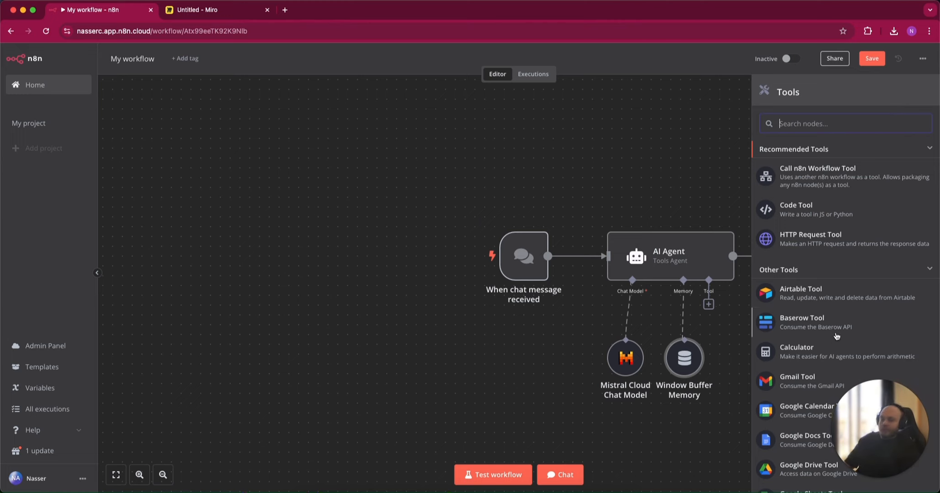
scroll(837, 336, "down", 2)
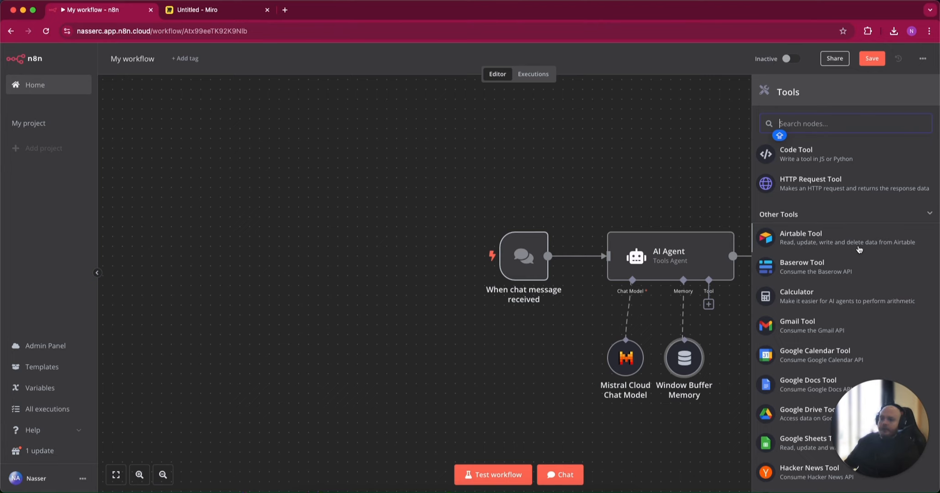
scroll(830, 279, "down", 2)
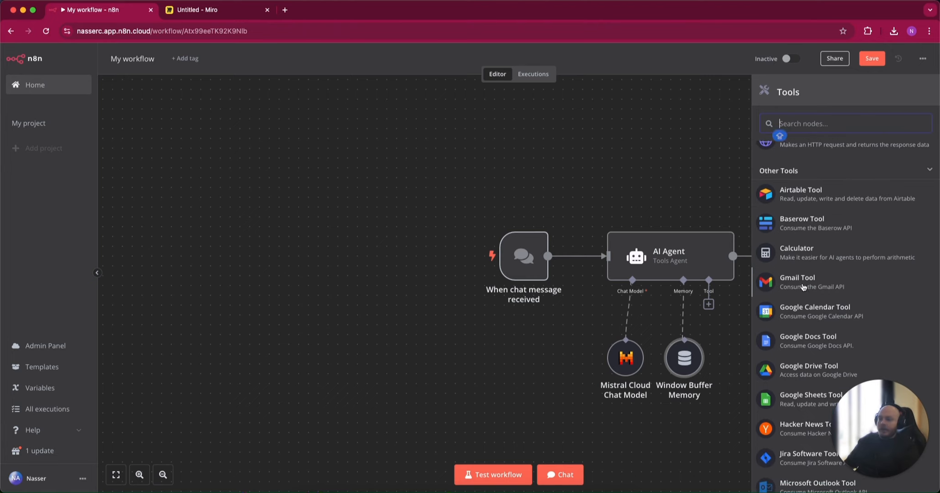
scroll(804, 286, "down", 3)
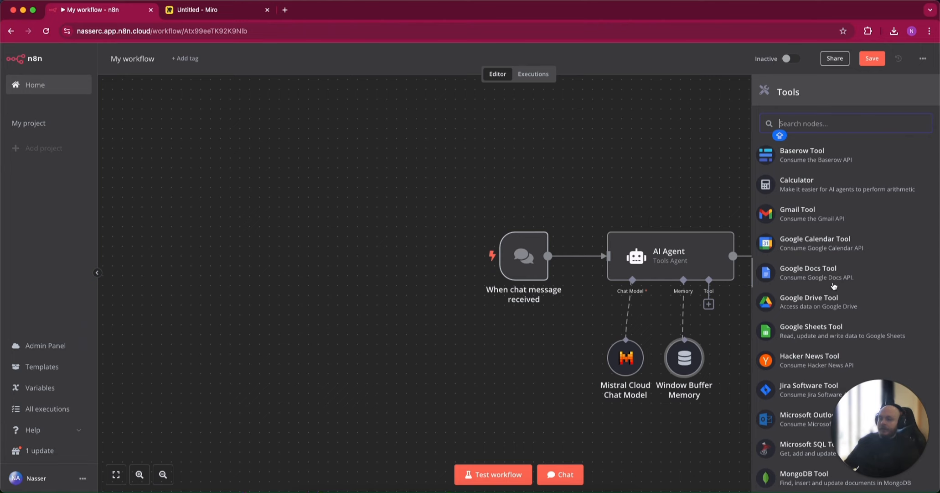
scroll(837, 286, "down", 6)
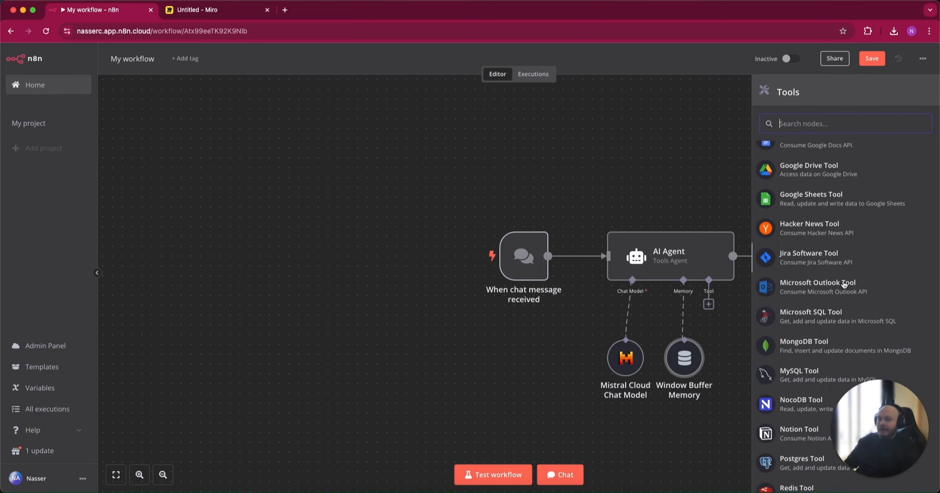
scroll(841, 283, "down", 3)
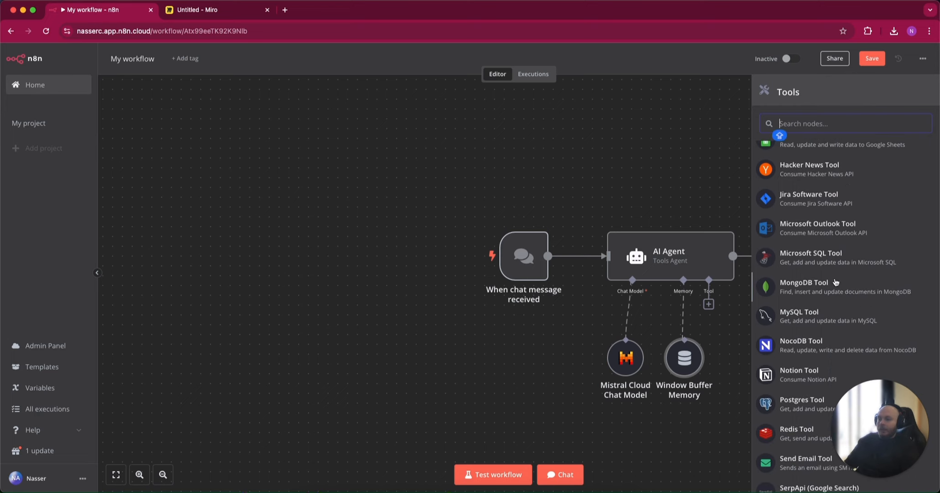
scroll(836, 282, "down", 4)
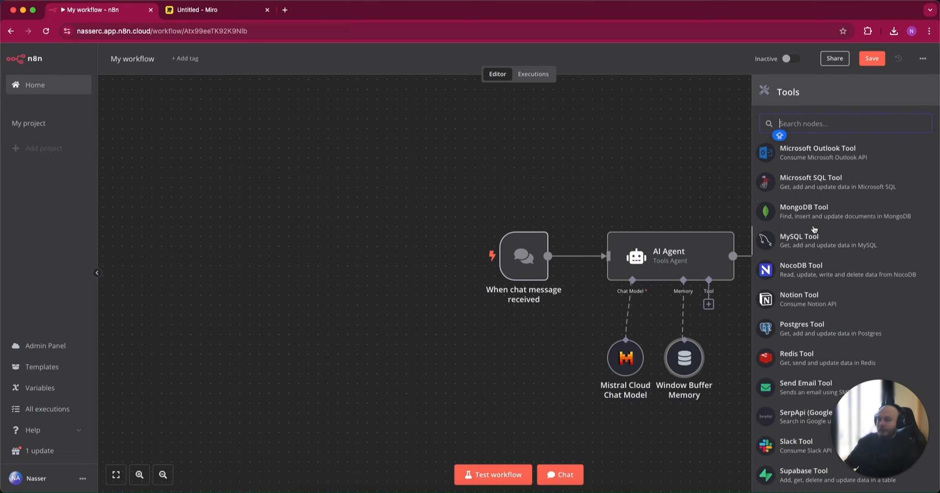
scroll(853, 279, "down", 1)
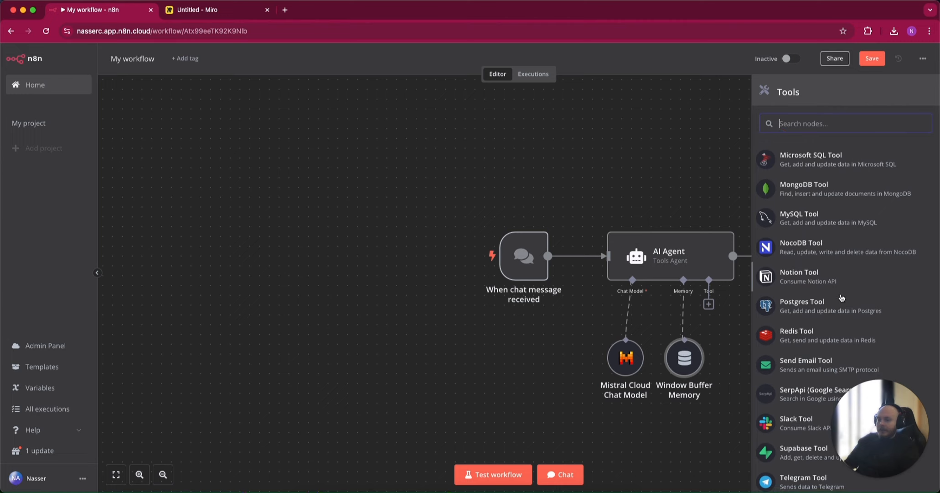
scroll(845, 295, "down", 1)
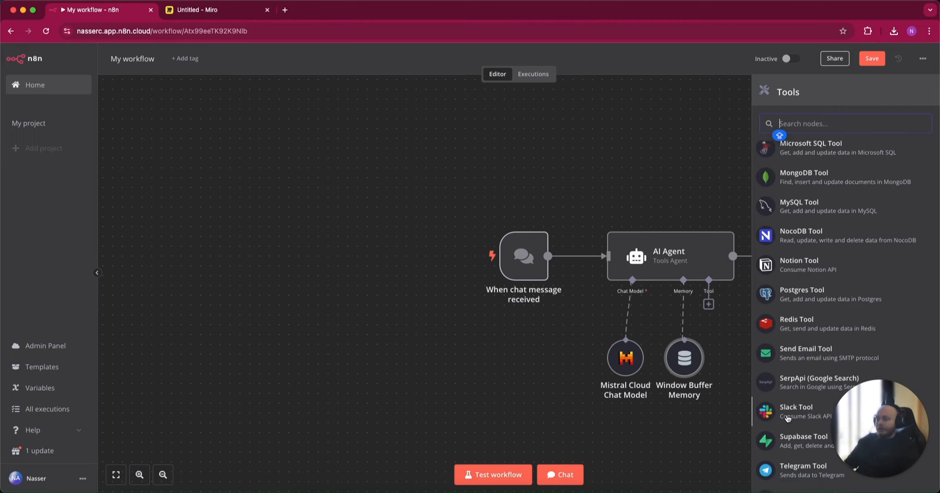
scroll(810, 374, "up", 1)
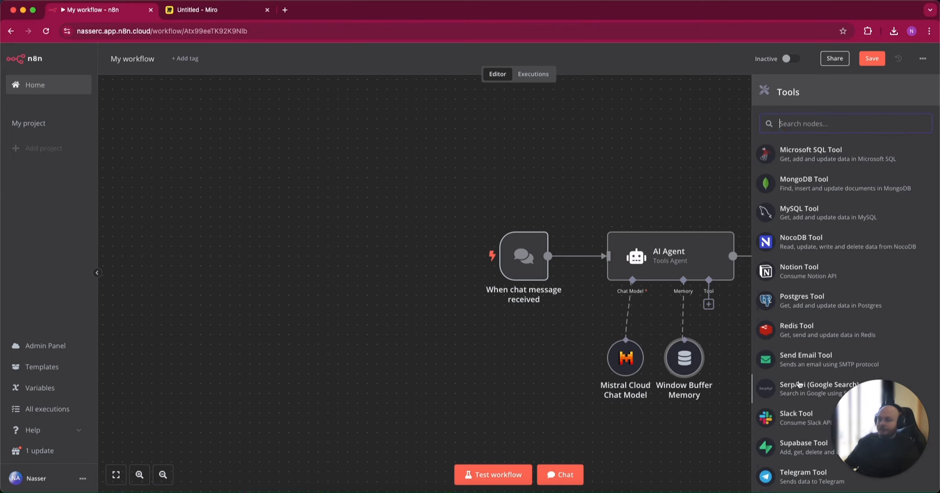
left_click(680, 170)
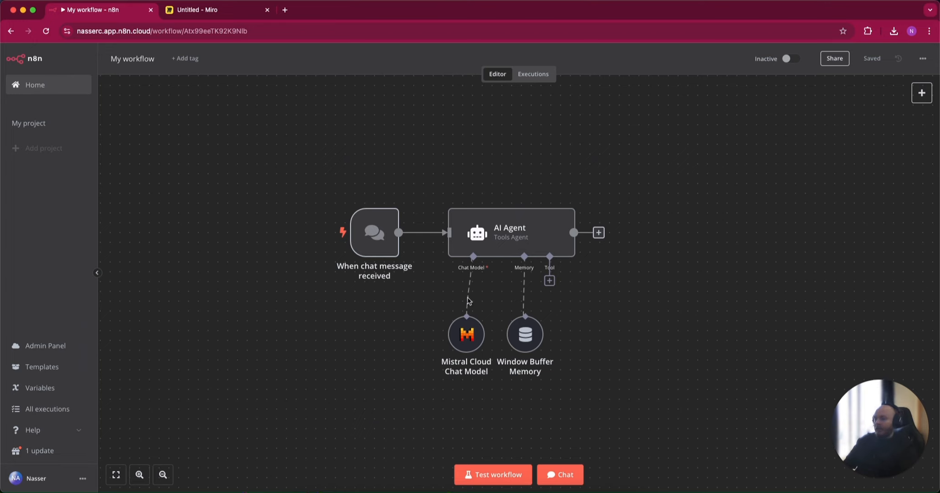
Test the AI Agent by sending it the chat message "hI, WHAT TIME IS IT"
mouse_move(472, 330)
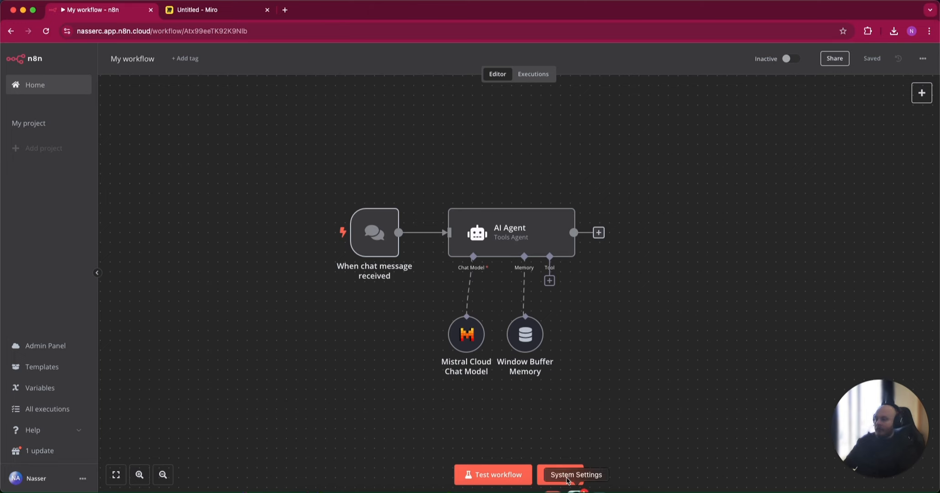
left_click(551, 476)
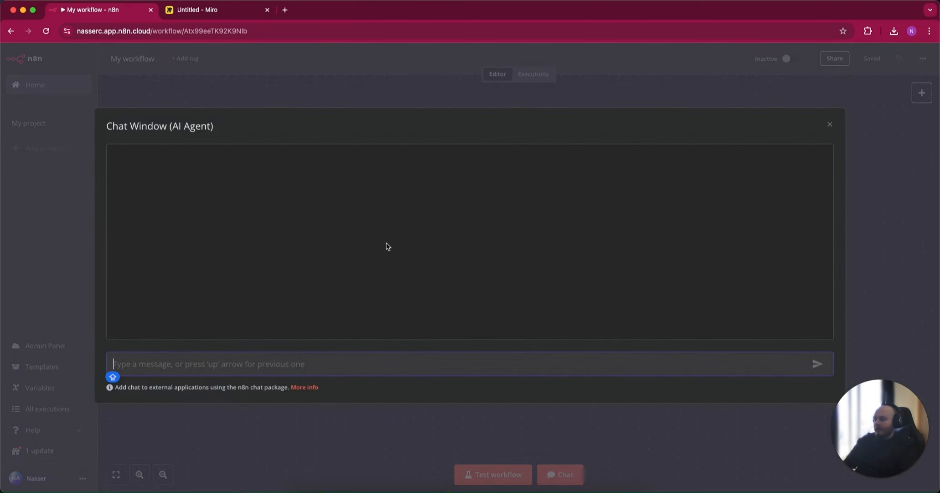
type("hi, ")
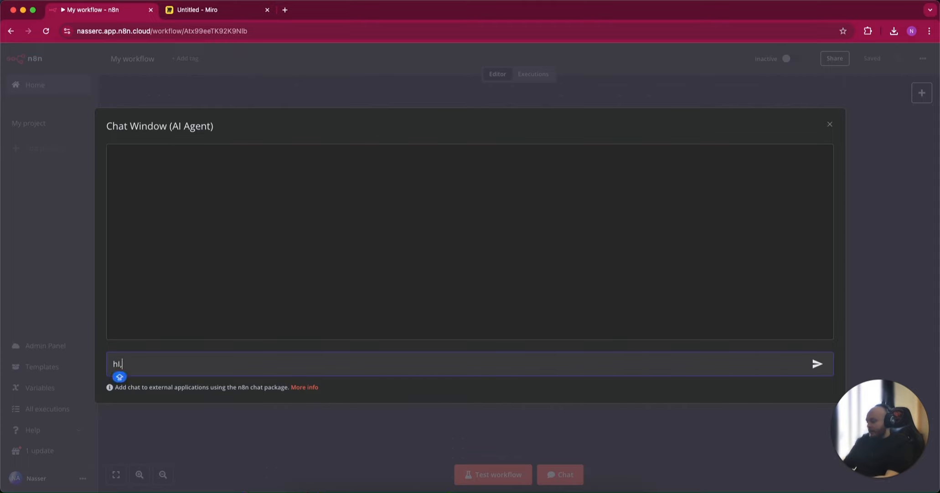
type("WHAT TIME IS")
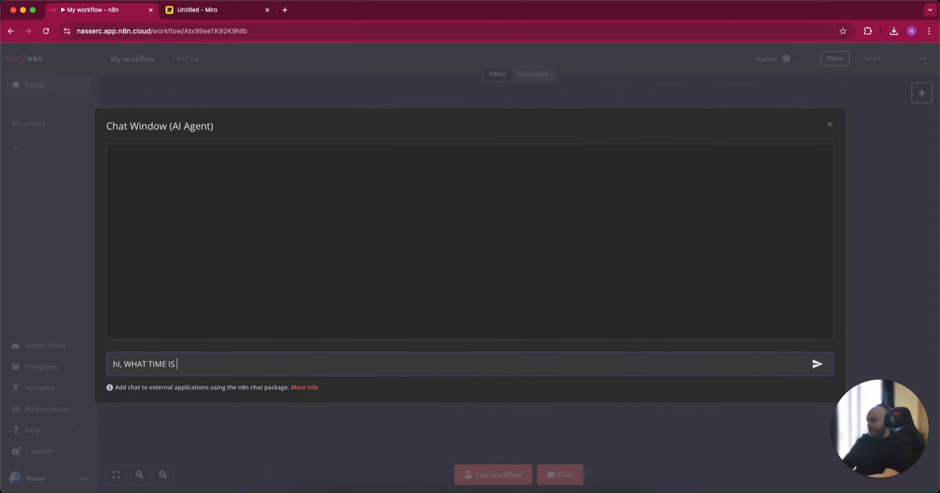
key("Caps_Lock")
type("IT")
key("Return")
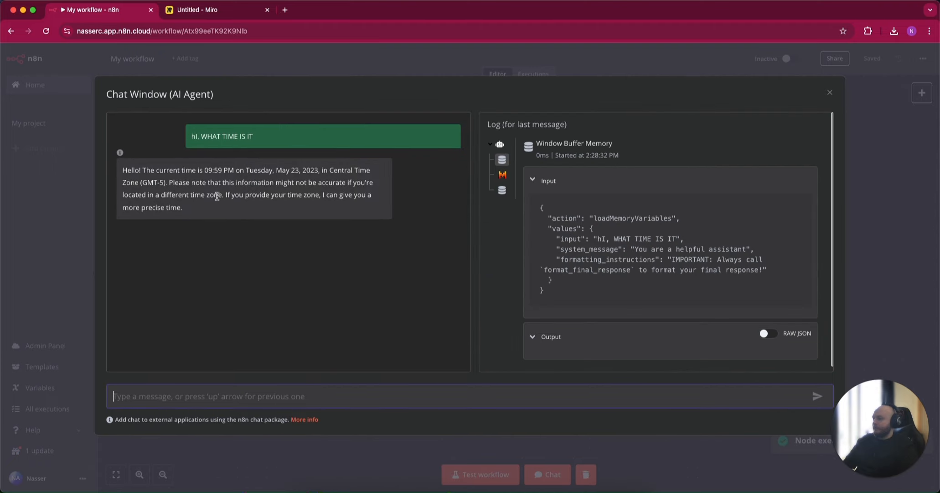
Read the agent's reply to the time question, then close the chat window
left_click_drag(133, 175, 237, 186)
left_click(237, 207)
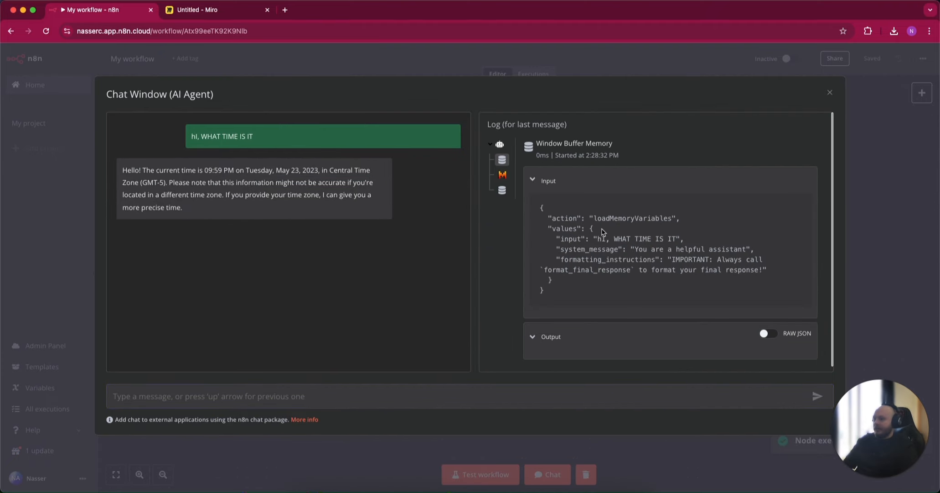
left_click_drag(197, 223, 112, 162)
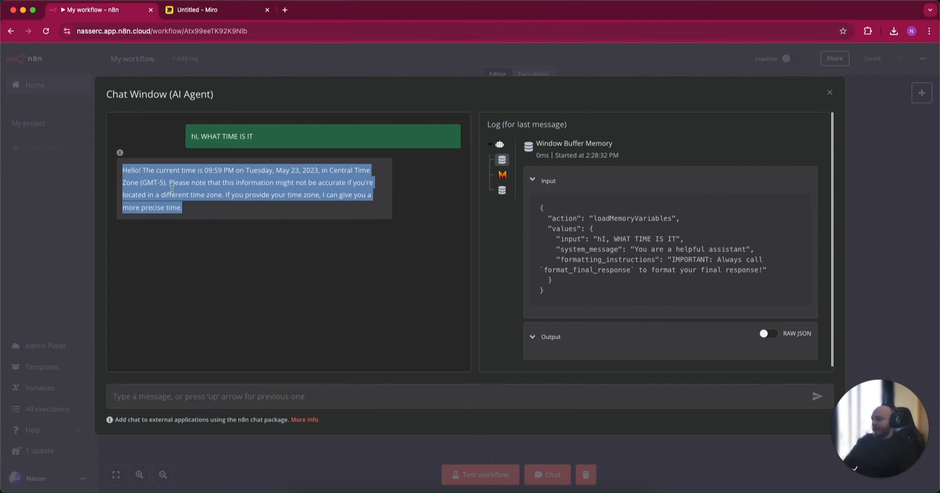
left_click(234, 224)
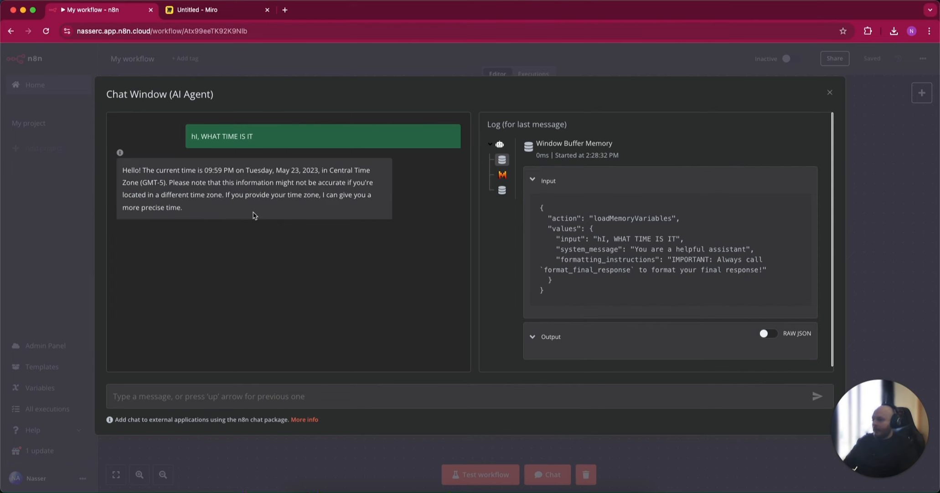
key("Escape")
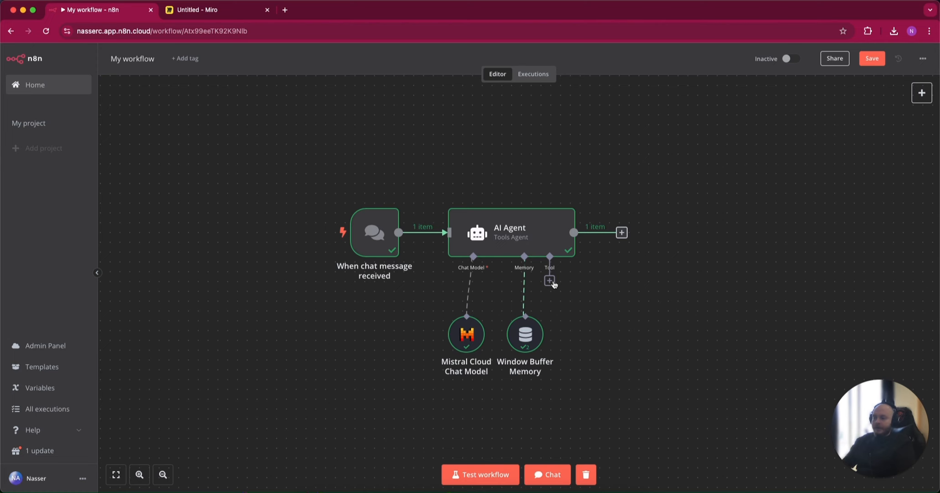
Attach the Wikipedia tool to the AI Agent and save the workflow
scroll(800, 314, "down", 2)
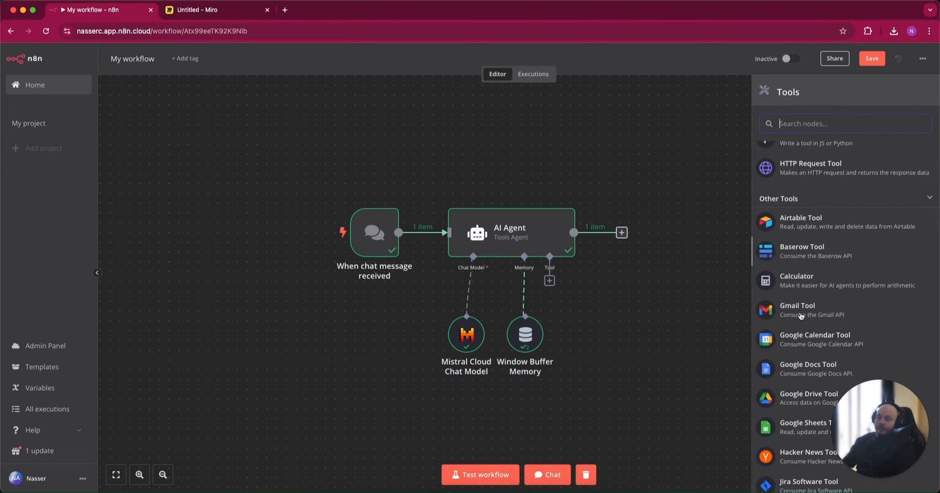
scroll(805, 336, "down", 5)
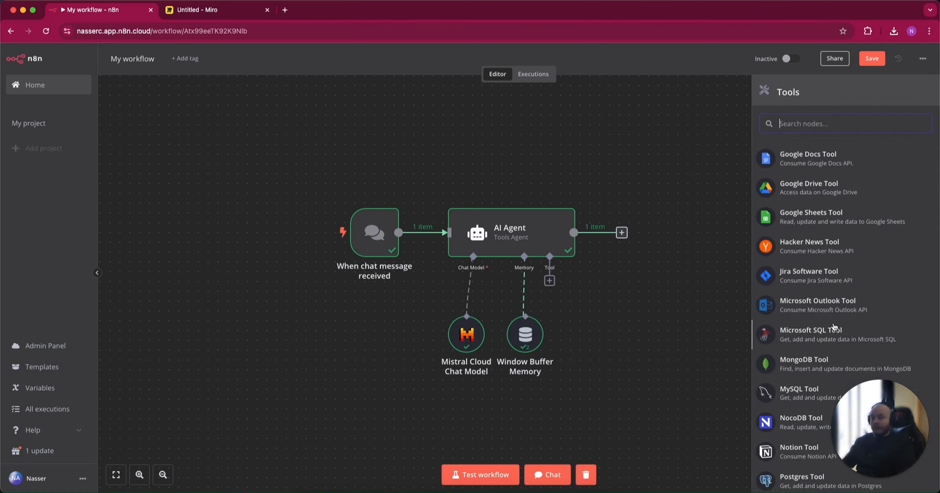
scroll(821, 322, "down", 2)
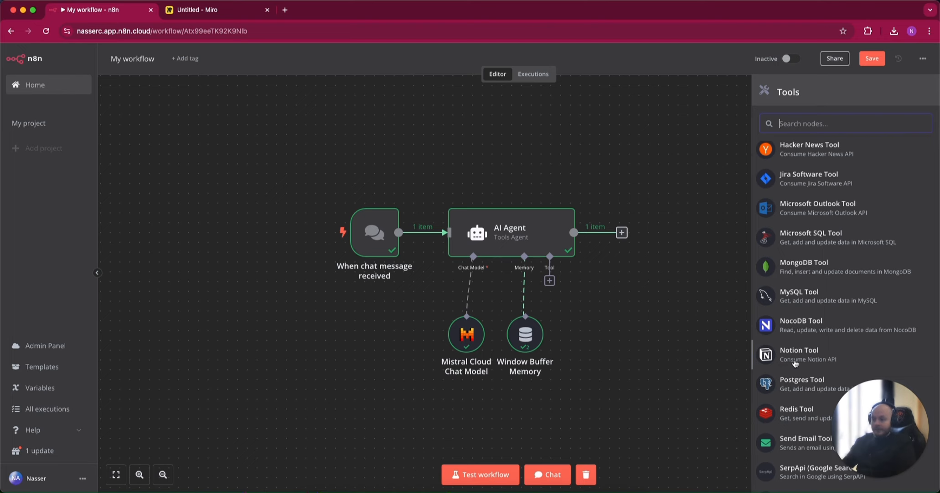
scroll(794, 379, "up", 5)
scroll(799, 361, "down", 10)
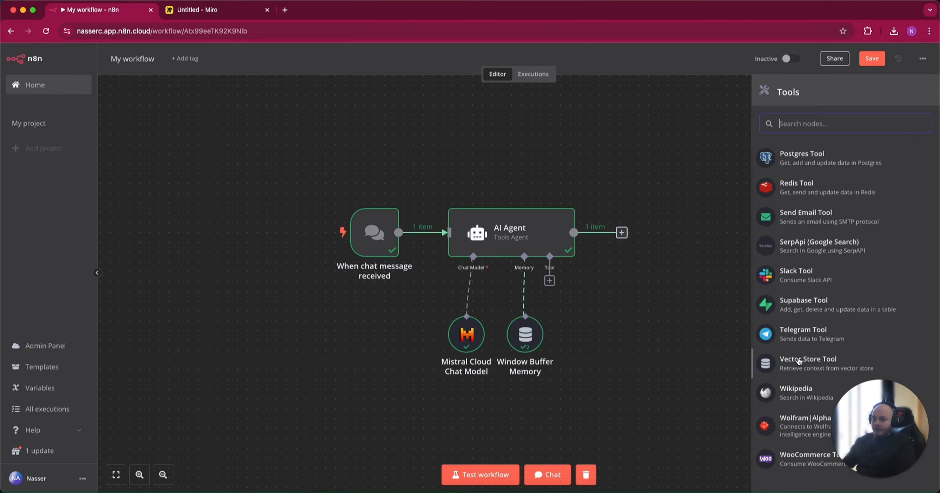
left_click(799, 390)
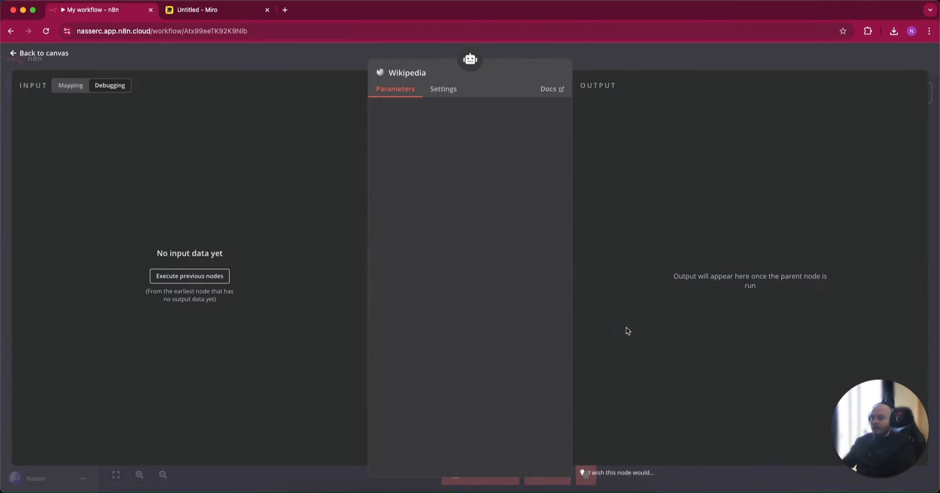
key("Escape")
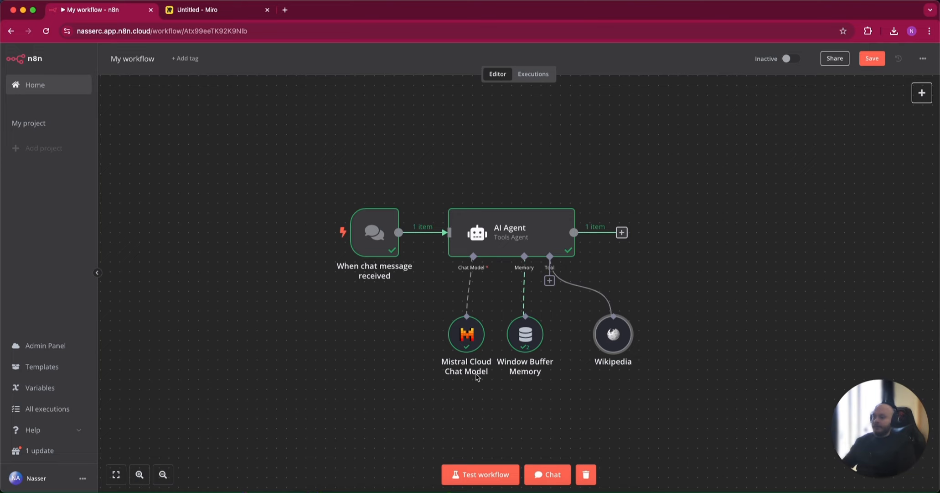
left_click(873, 58)
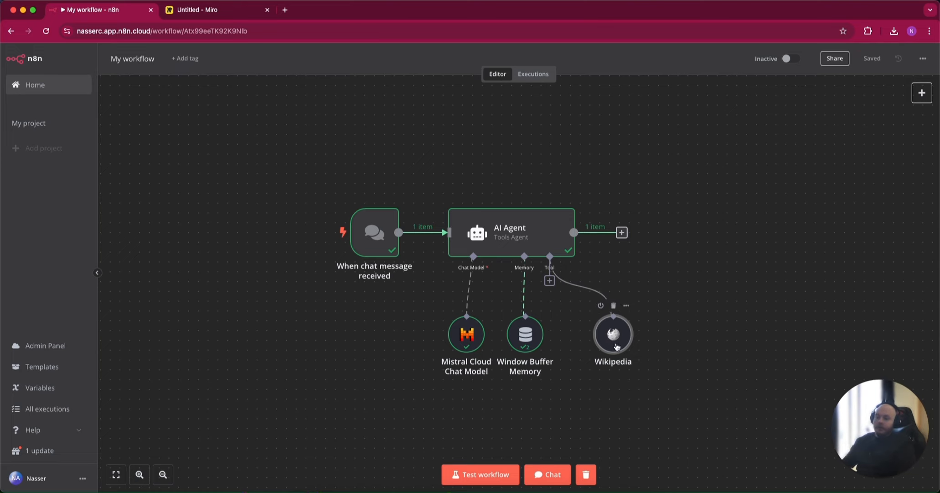
Test the AI Agent with the chat message "What year did steve jobs created apple", then close the chat window
left_click(551, 475)
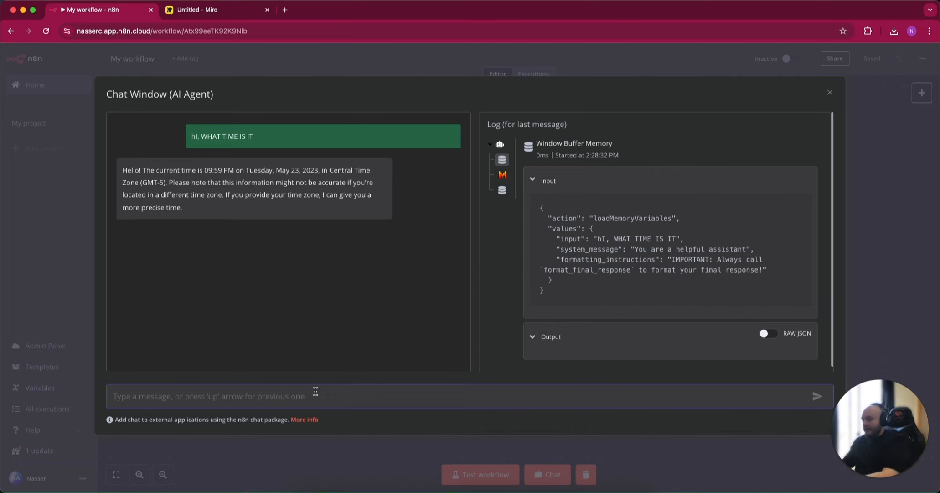
type("What ")
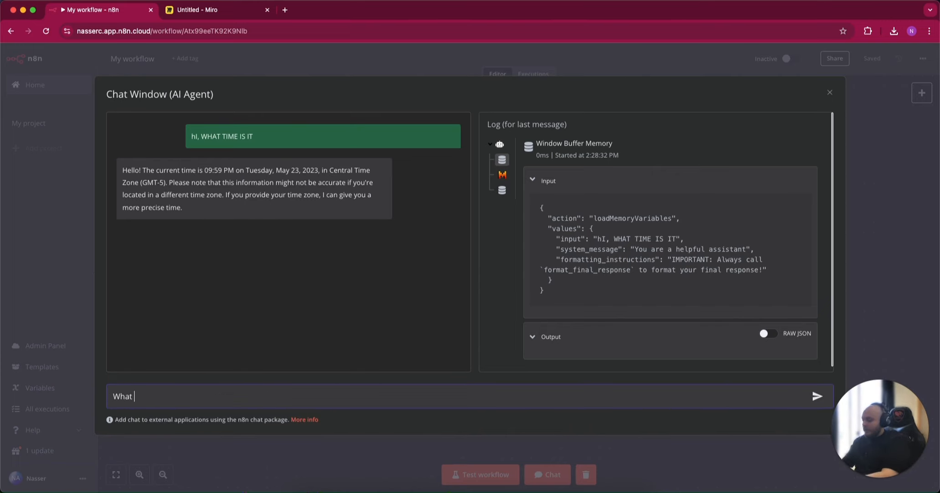
type("year did steve jobas")
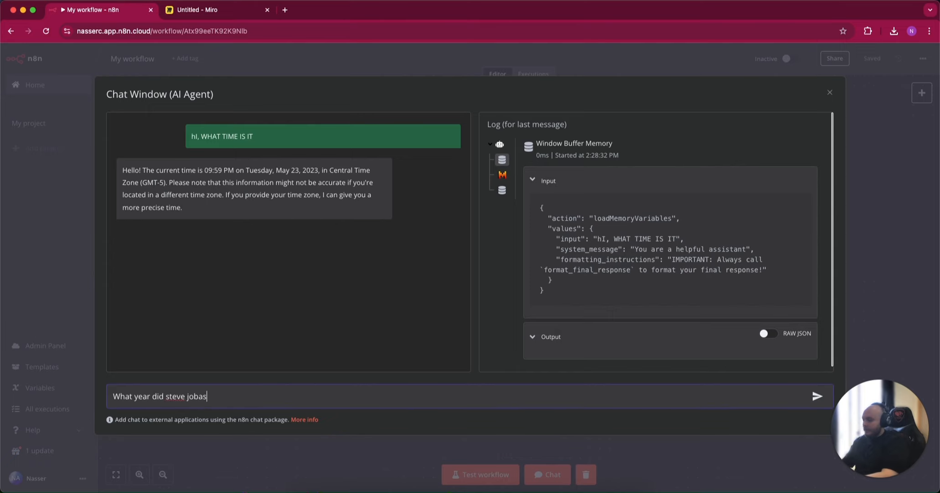
key("BackSpace")
key("BackSpace")
type("s created apple")
key("Return")
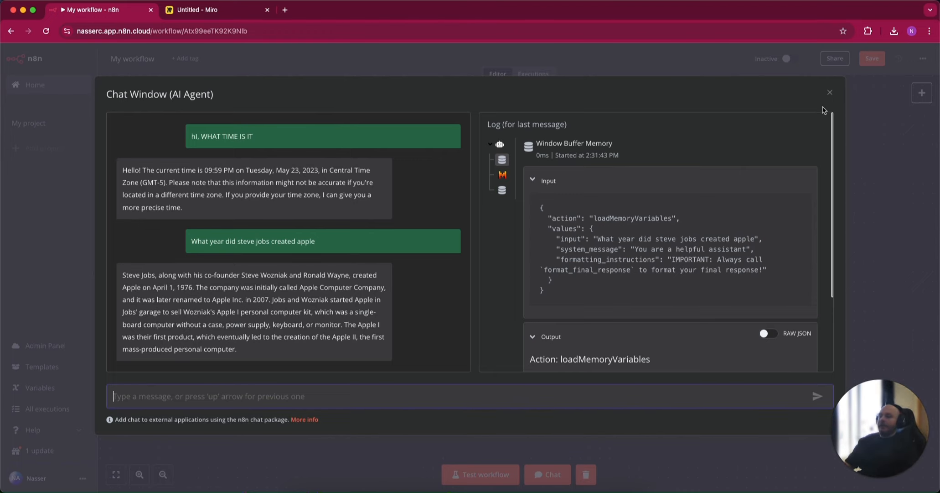
left_click(830, 94)
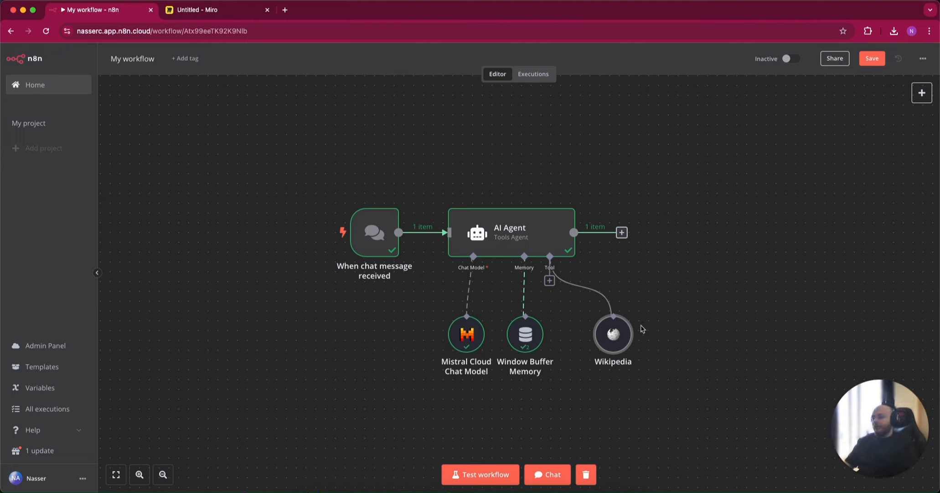
Remove the Wikipedia tool and attach the Call n8n Workflow Tool to the AI Agent instead
right_click(611, 319)
left_click(629, 314)
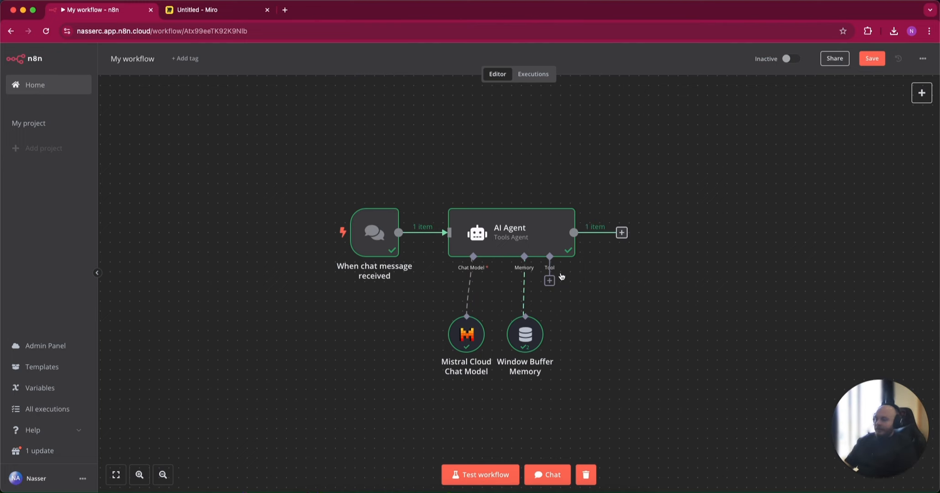
left_click(551, 279)
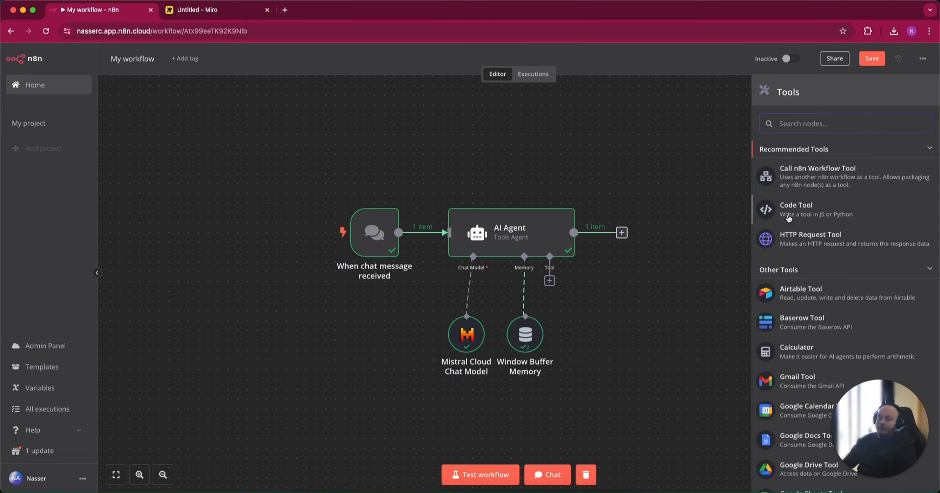
left_click(838, 179)
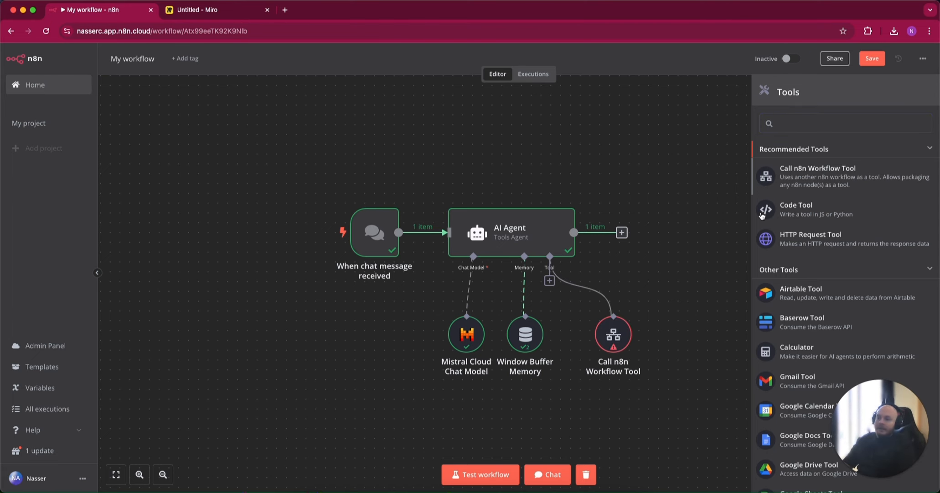
key("Escape")
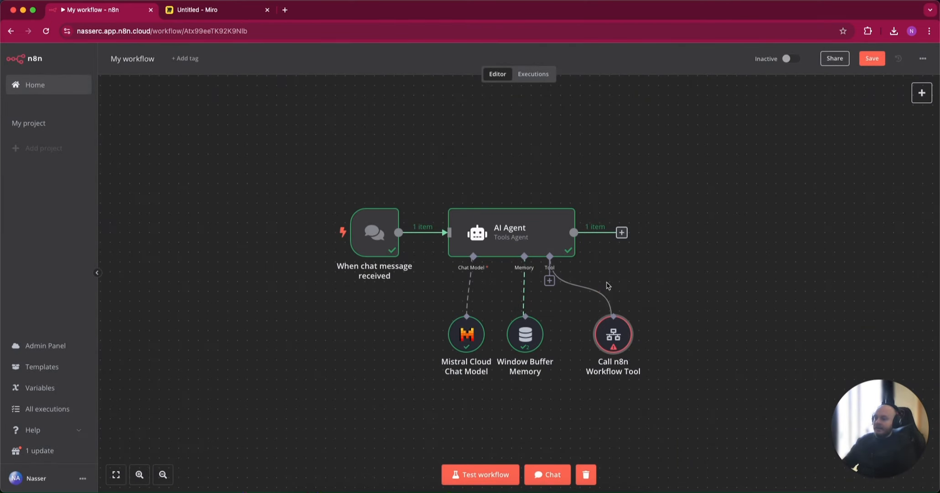
Attach the Airtable tool to the AI Agent, leaving its parameters at their defaults, and return to the canvas
left_click(549, 282)
scroll(804, 197, "down", 3)
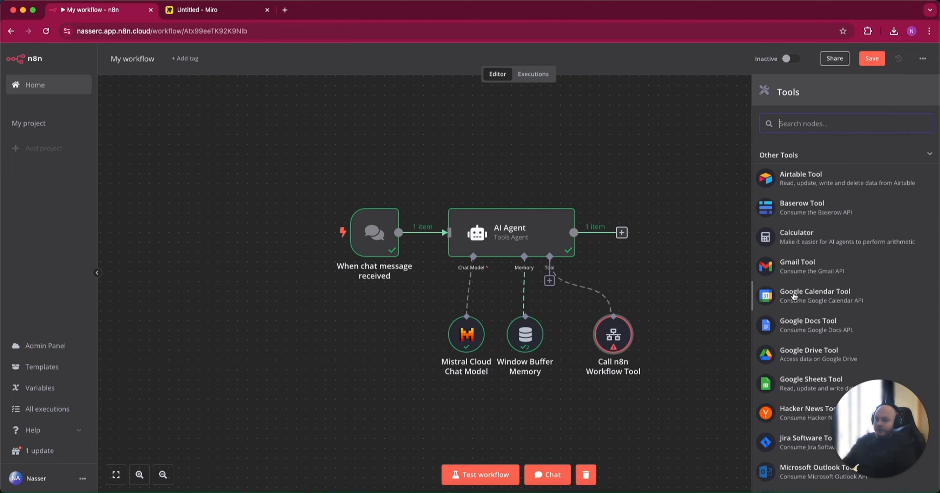
left_click(817, 180)
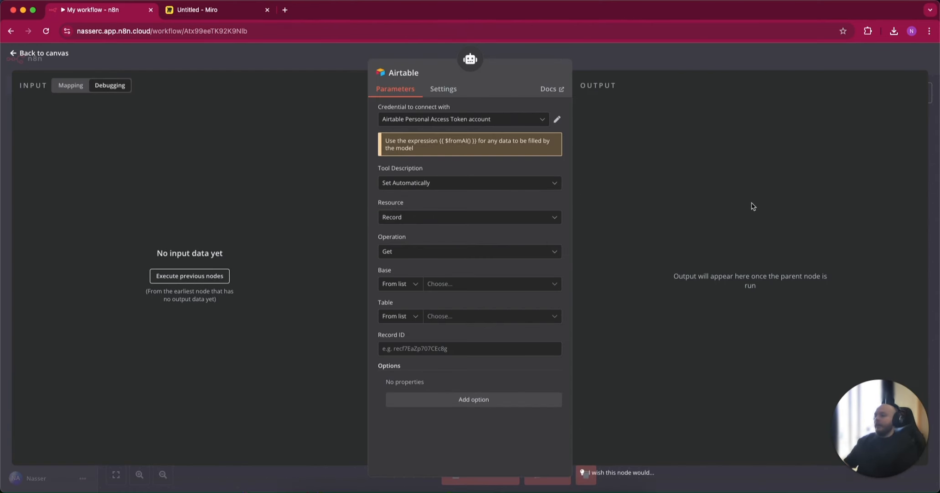
key("Escape")
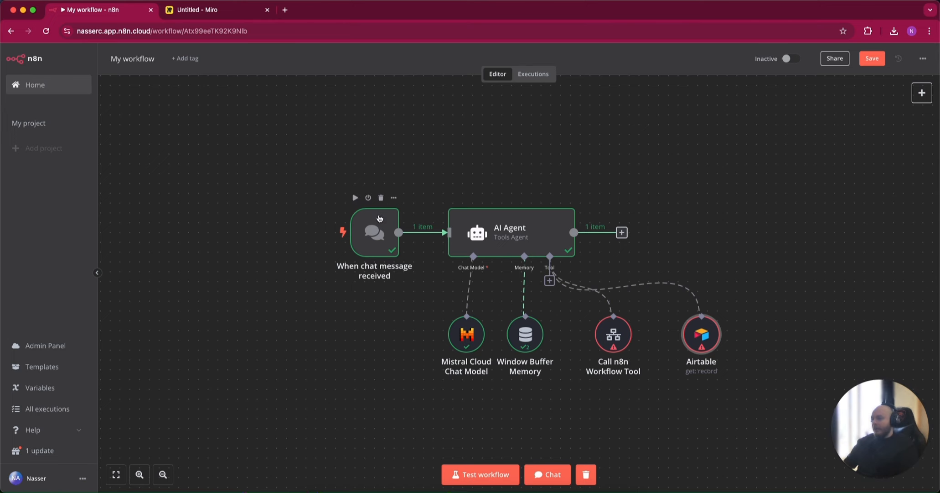
Delete the chat message trigger and add a Telegram trigger that runs on message in its place
right_click(379, 218)
key("Escape")
left_click(381, 197)
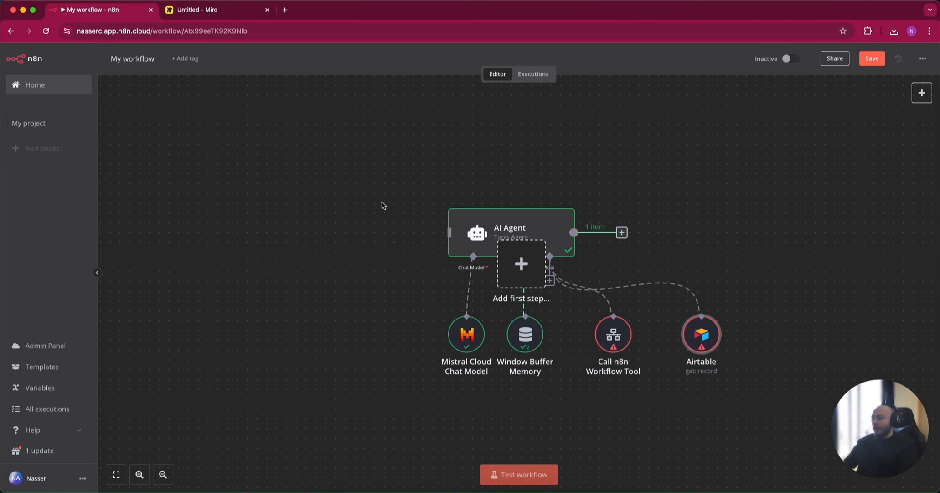
left_click(521, 264)
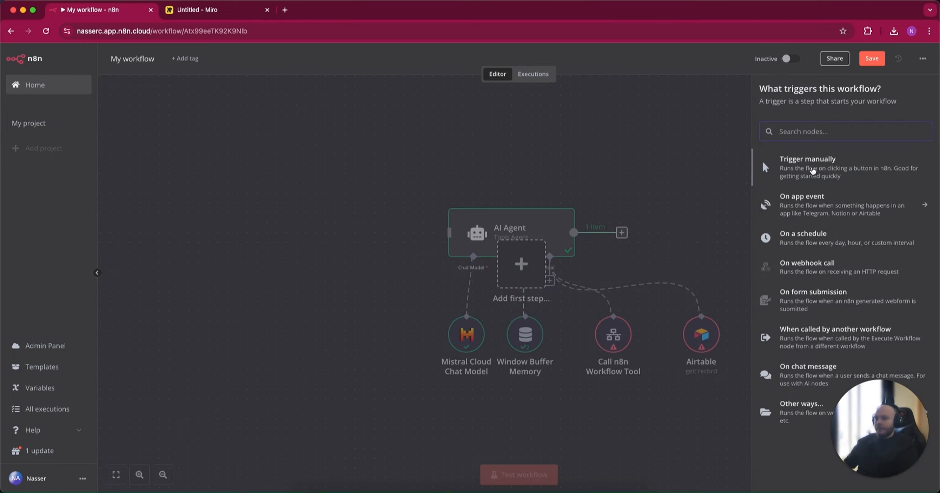
left_click(770, 204)
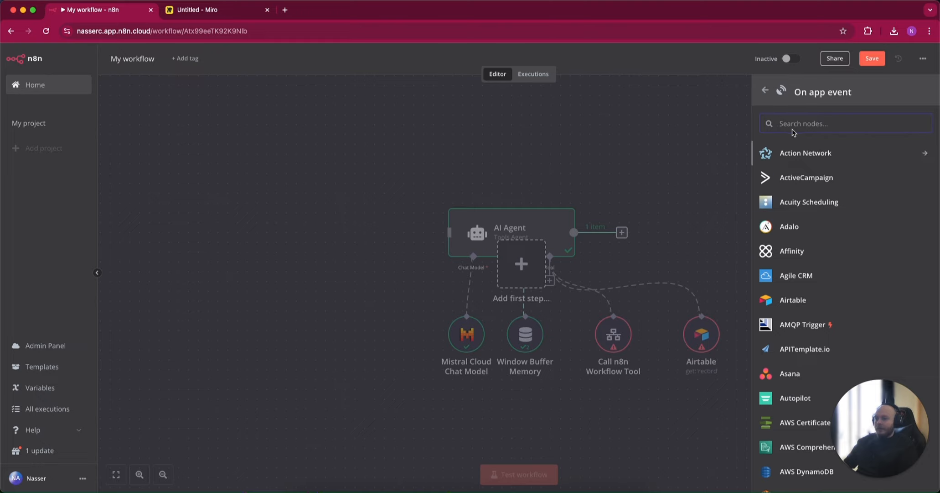
type("ele")
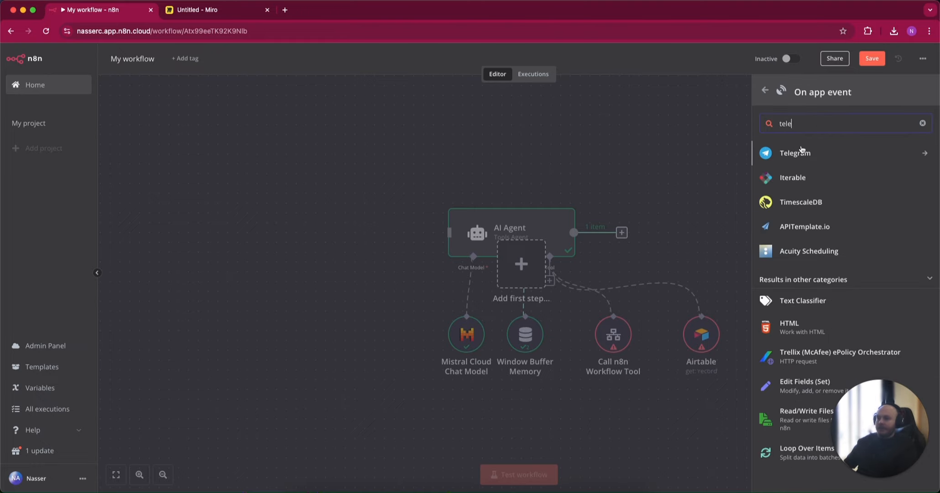
left_click(800, 152)
left_click(788, 252)
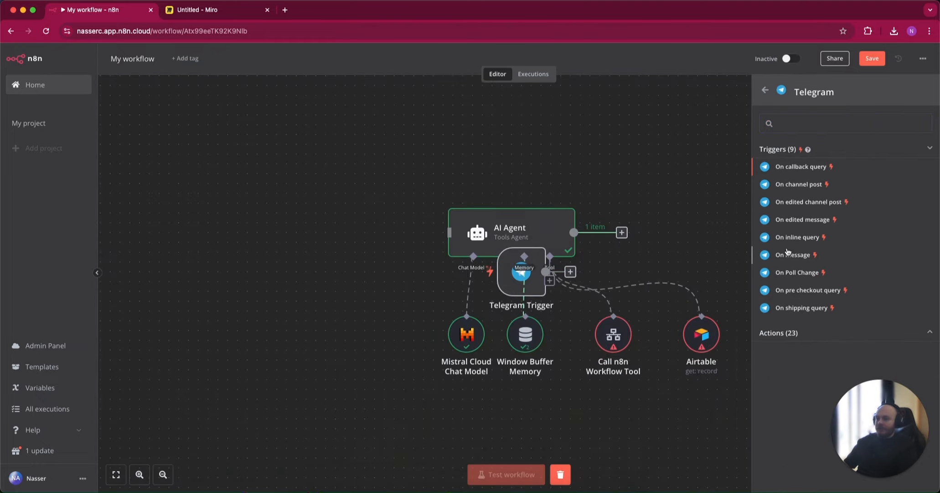
key("Escape")
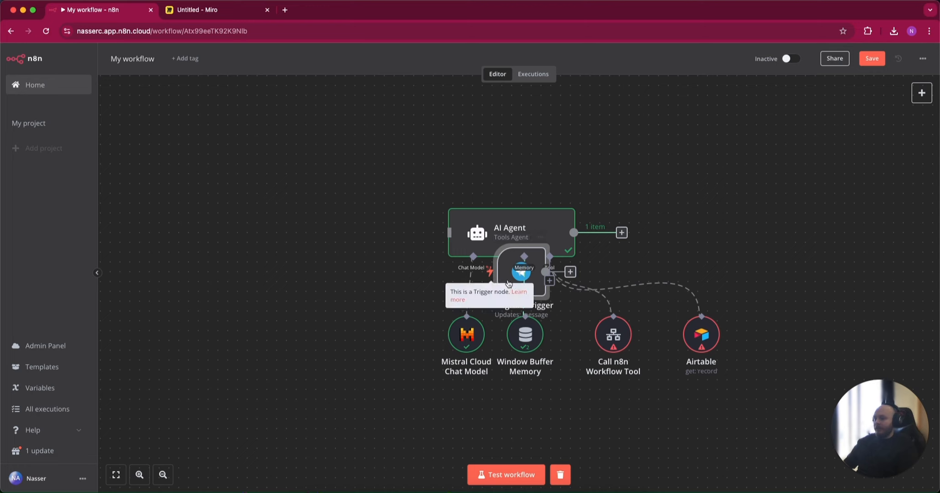
Connect the Telegram Trigger to the AI Agent's input and space out the nodes around the agent
left_click_drag(492, 273, 343, 223)
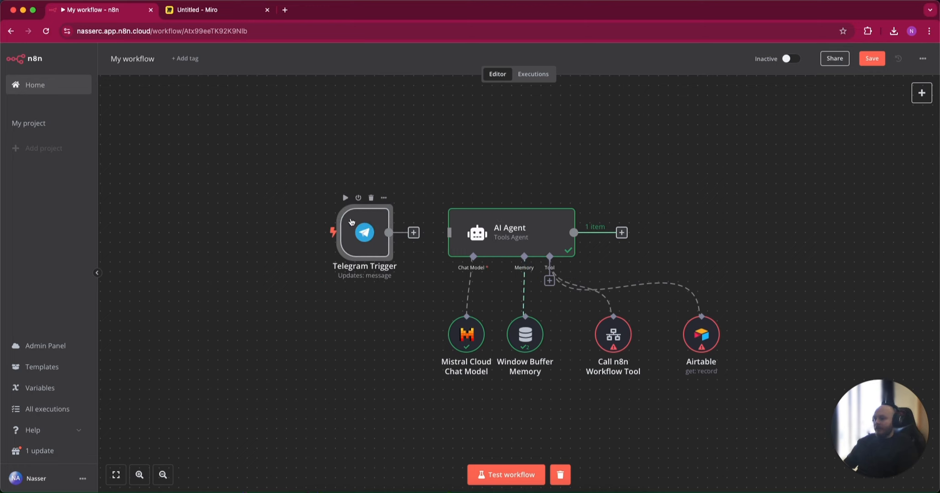
left_click(694, 224)
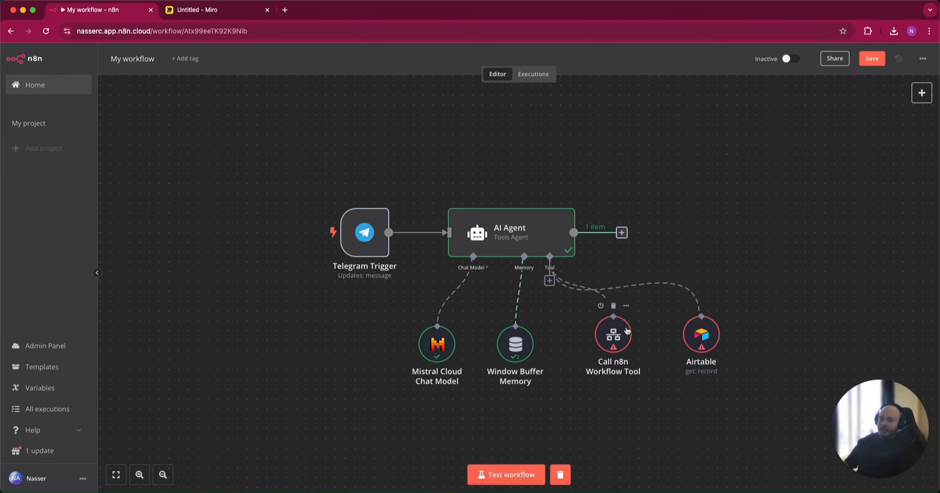
left_click_drag(618, 338, 584, 338)
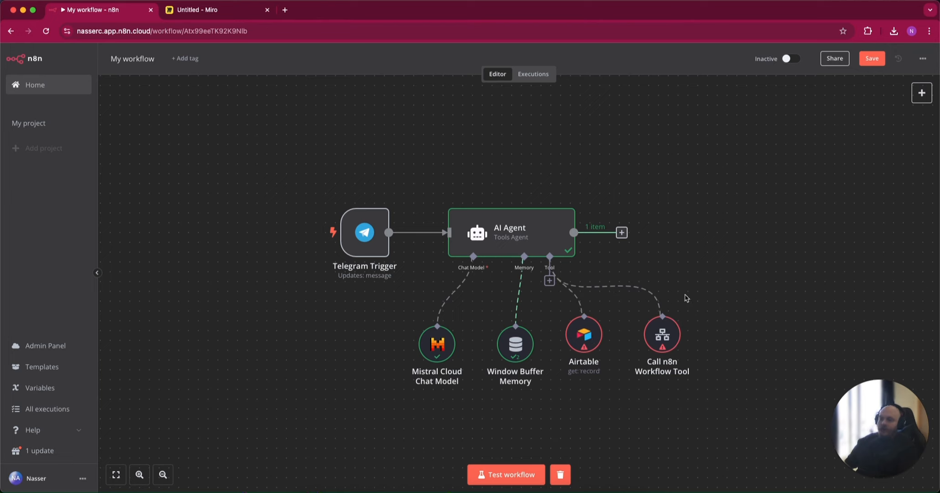
mouse_move(606, 337)
left_mouse_down()
mouse_move(762, 336)
mouse_move(615, 336)
left_mouse_up()
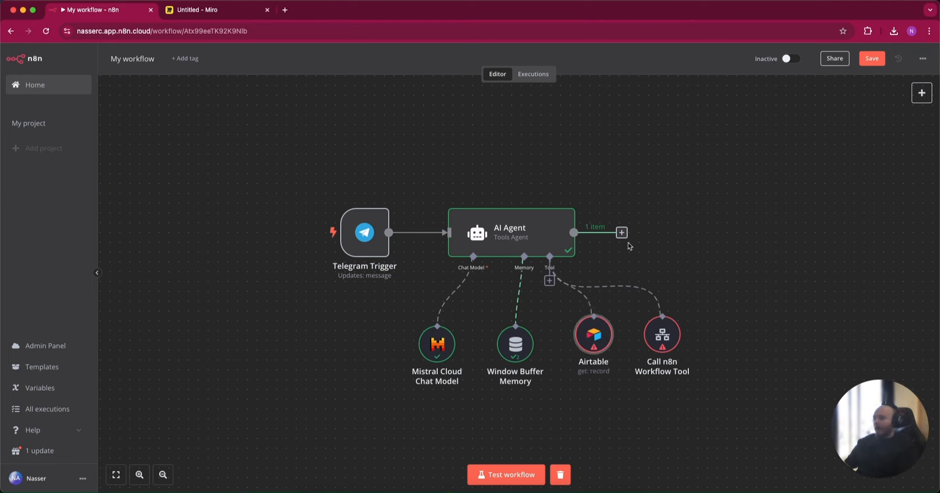
Open the AI Templates library from the Advanced AI nodes offered after the AI Agent
mouse_move(555, 283)
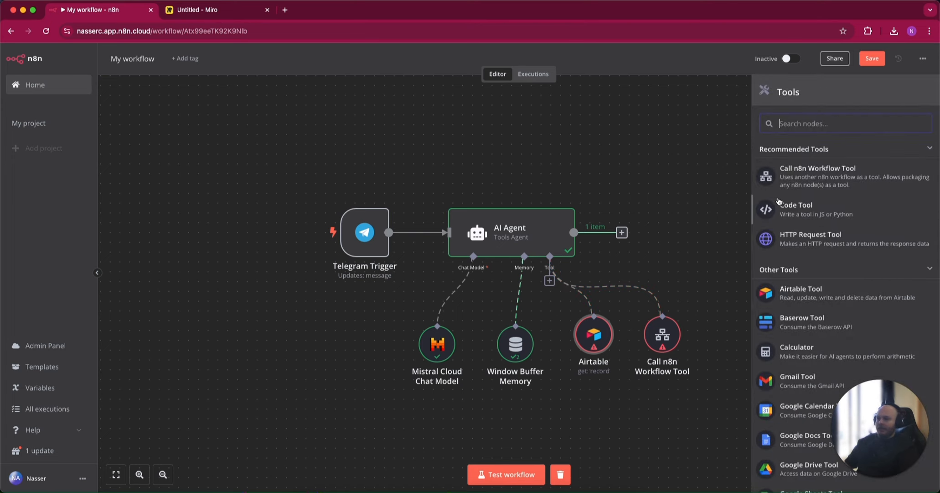
left_click(678, 155)
left_click(622, 235)
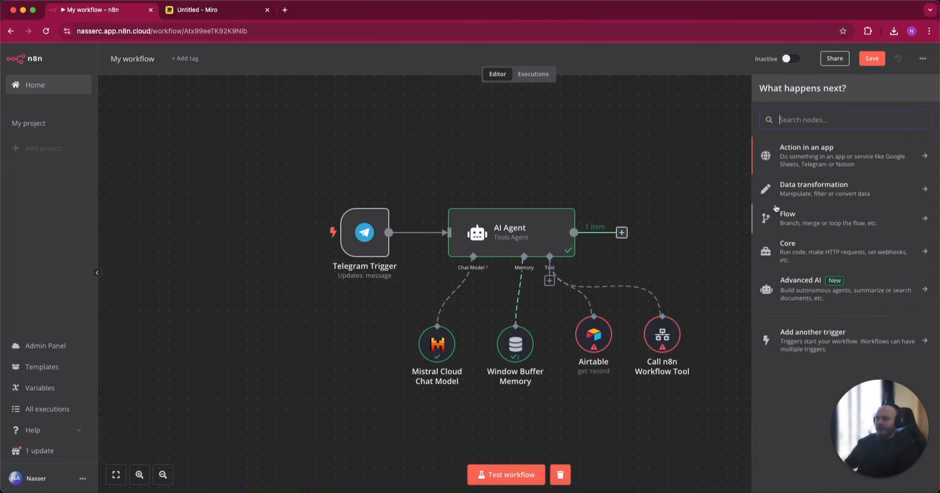
left_click(815, 295)
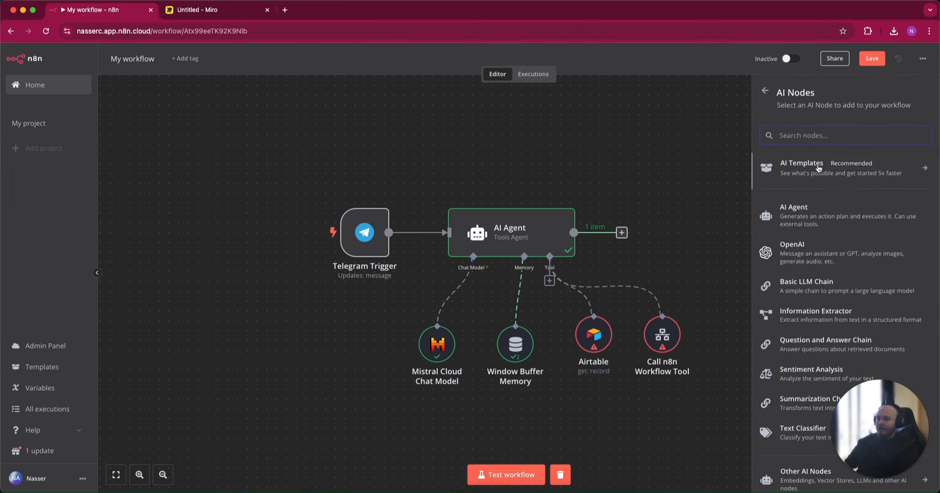
left_click(819, 169)
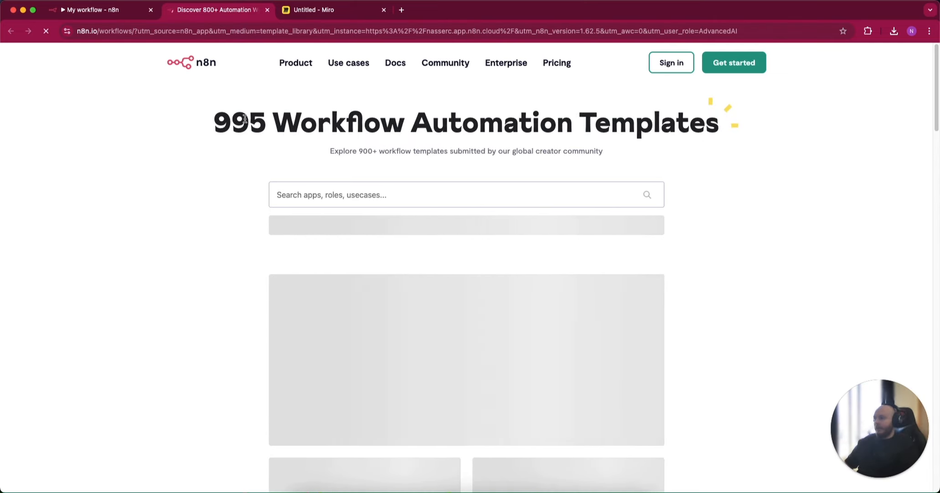
Search the template library for "ai agent" and filter the templates by the AI Agent app
left_click(377, 189)
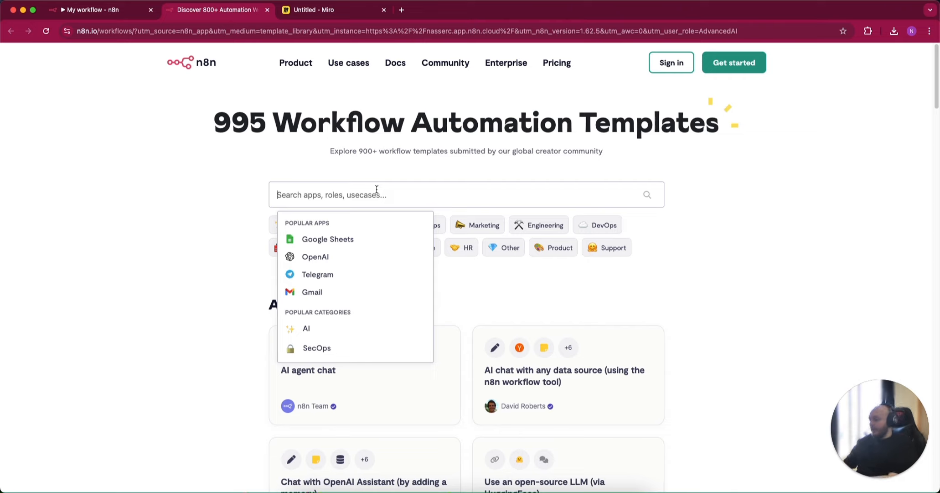
type("ai agent")
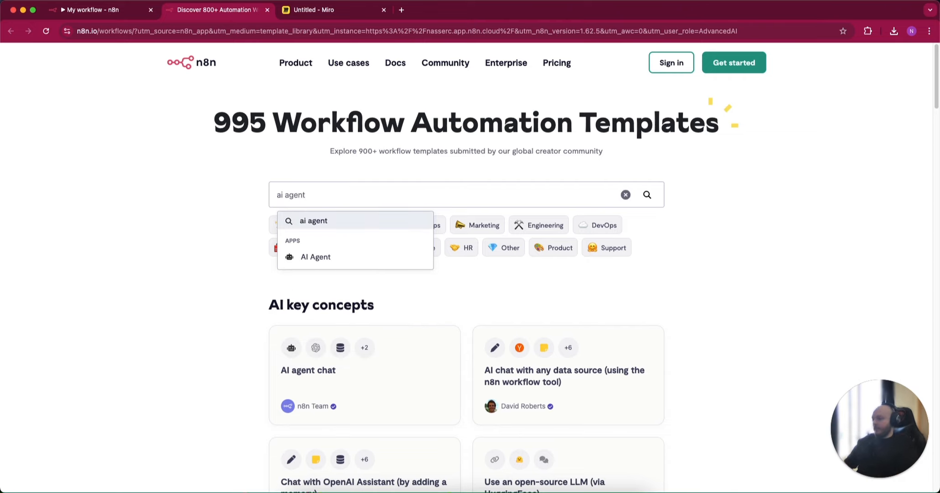
left_click(377, 257)
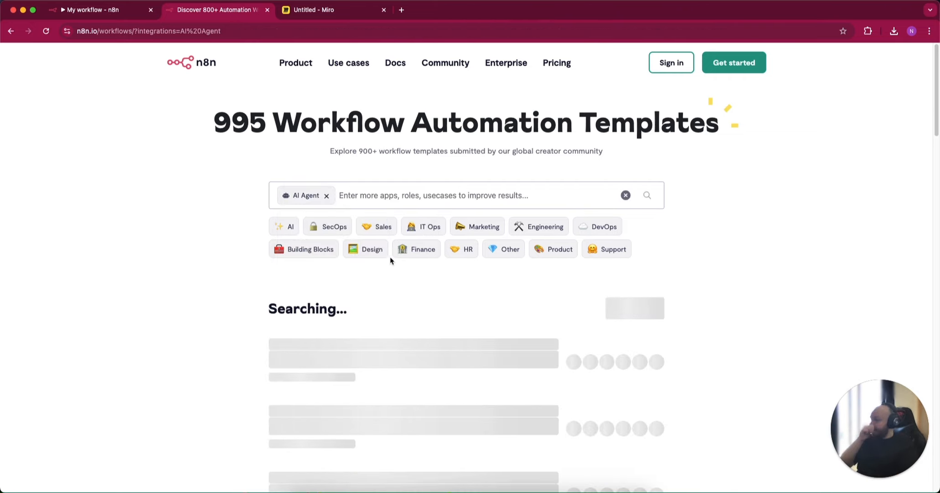
Browse the AI Agent workflow templates and load more of them to see which apps they combine
scroll(434, 291, "down", 5)
scroll(460, 293, "down", 8)
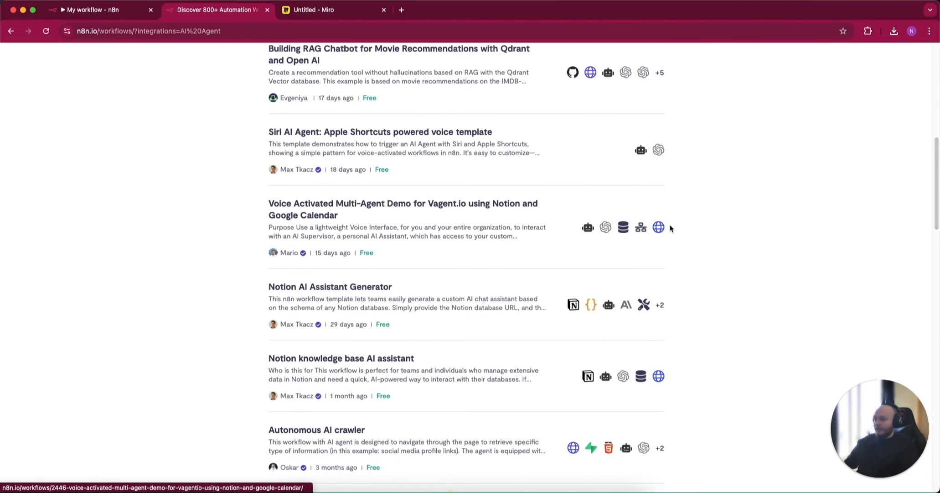
scroll(588, 246, "down", 6)
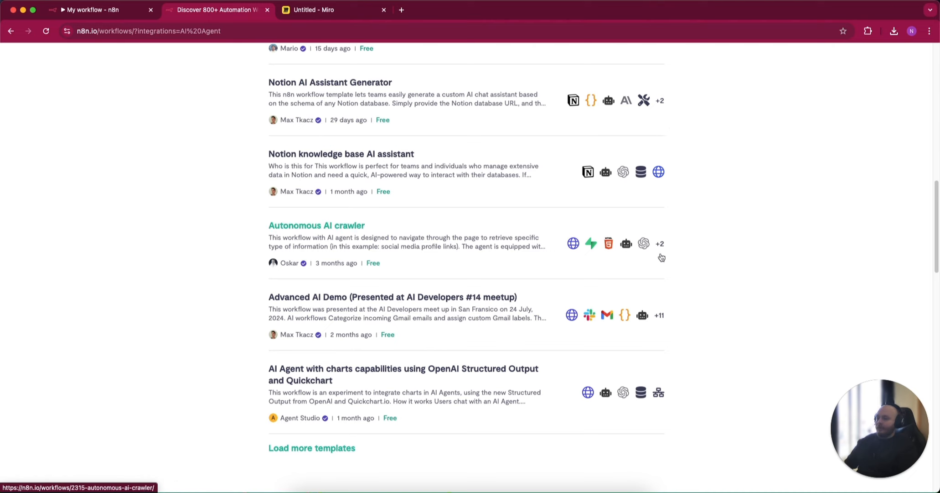
scroll(573, 286, "down", 2)
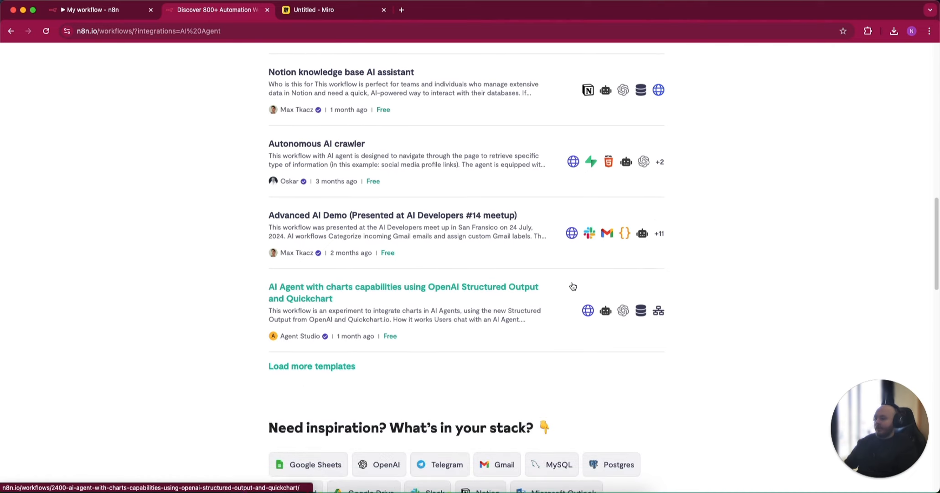
left_click(336, 365)
scroll(656, 225, "down", 7)
scroll(654, 226, "down", 8)
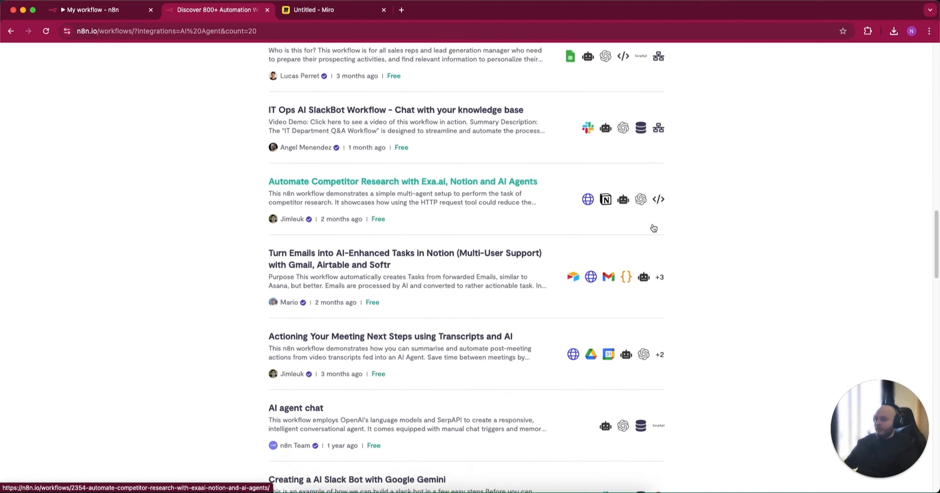